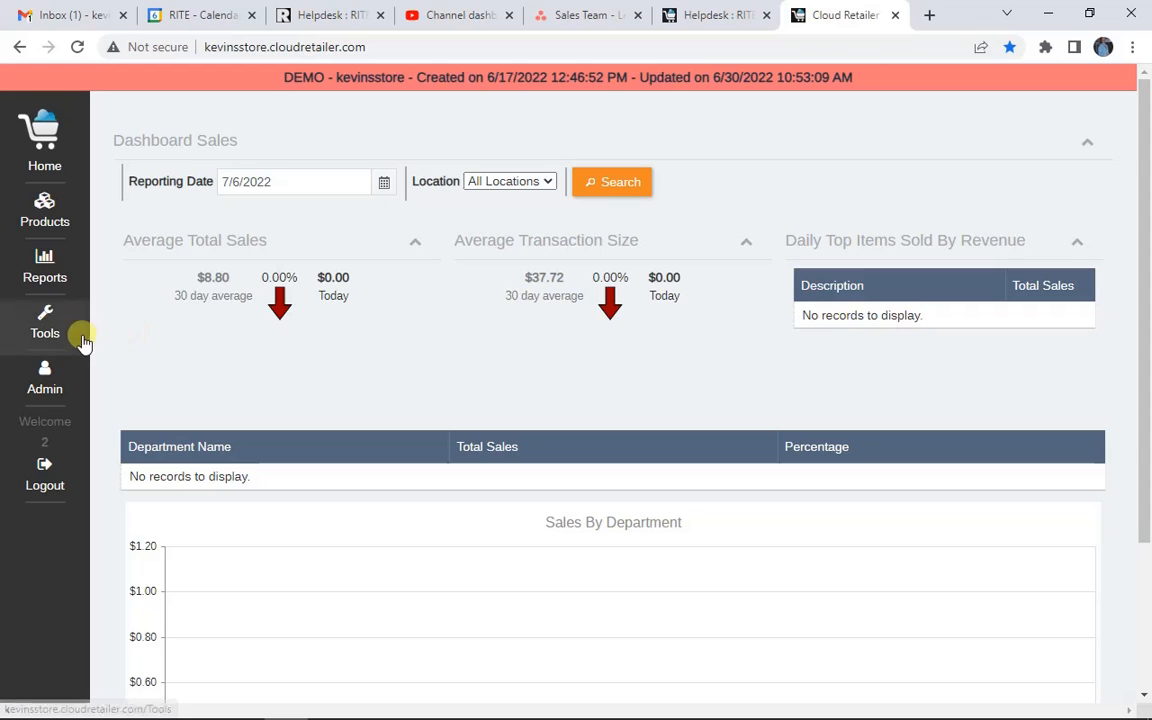
# - Create a new supplier purchase plan from Supplier Purchase Planning with the description "option"
pyautogui.click(42, 322)
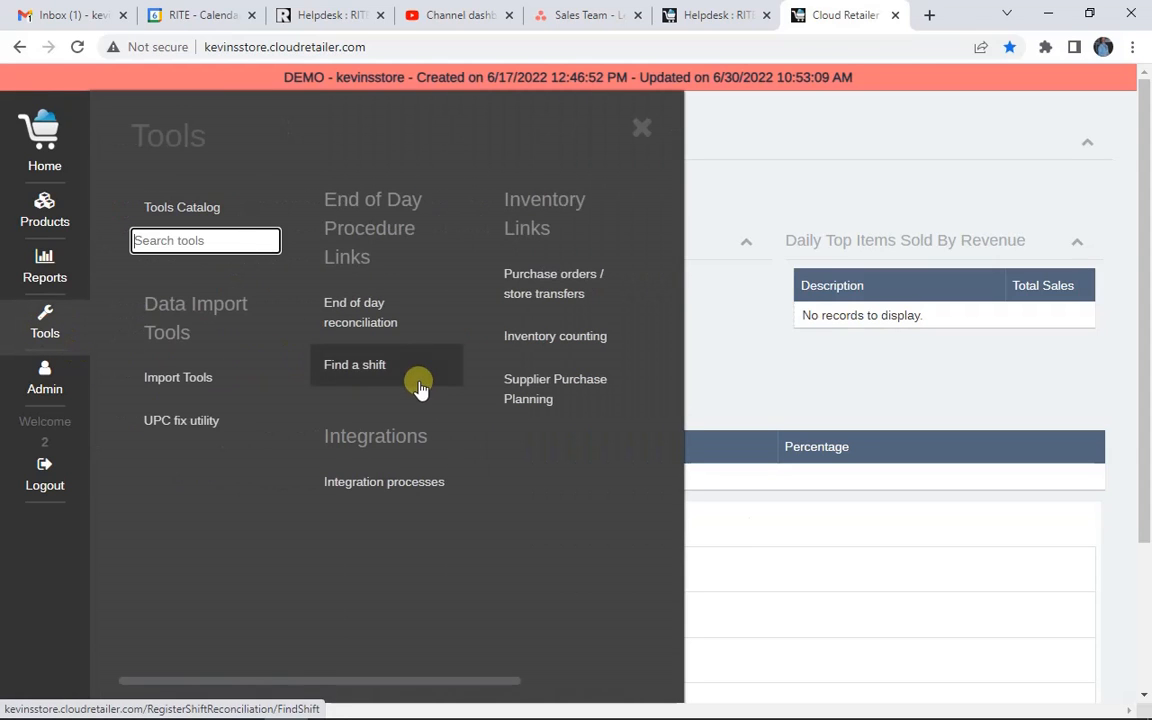
pyautogui.click(538, 392)
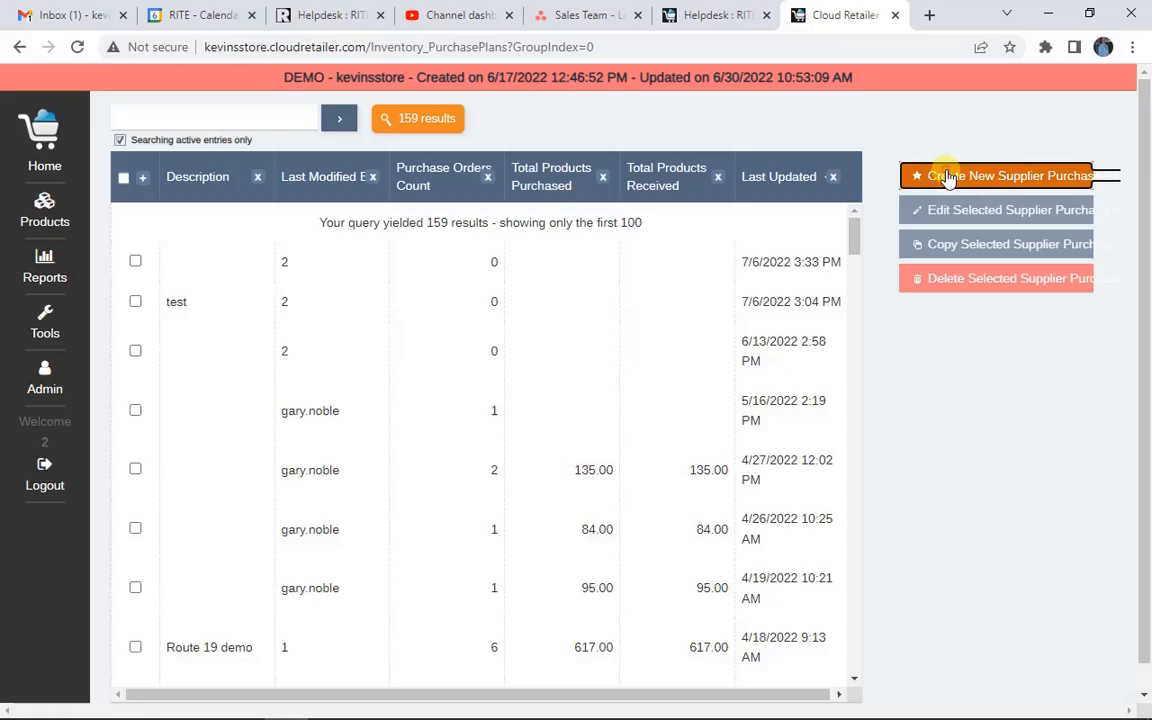
pyautogui.click(947, 177)
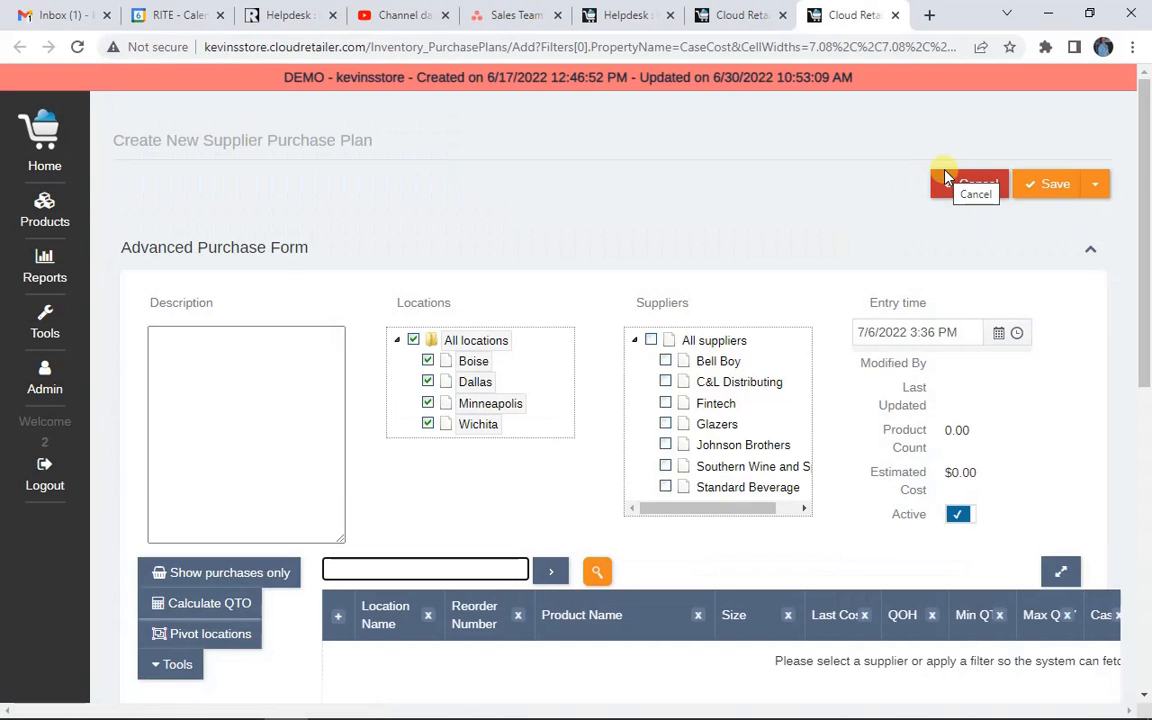
pyautogui.click(193, 383)
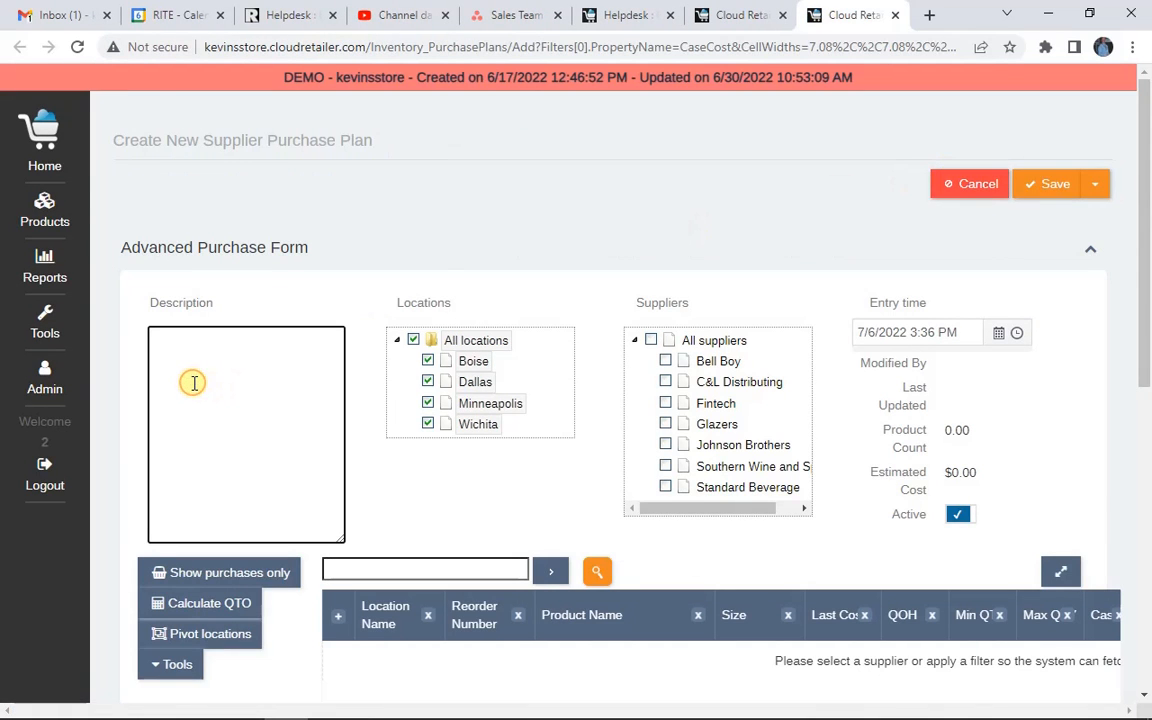
pyautogui.write('option')
# - Include all locations and all suppliers in the purchase plan
pyautogui.click(429, 361)
pyautogui.click(414, 343)
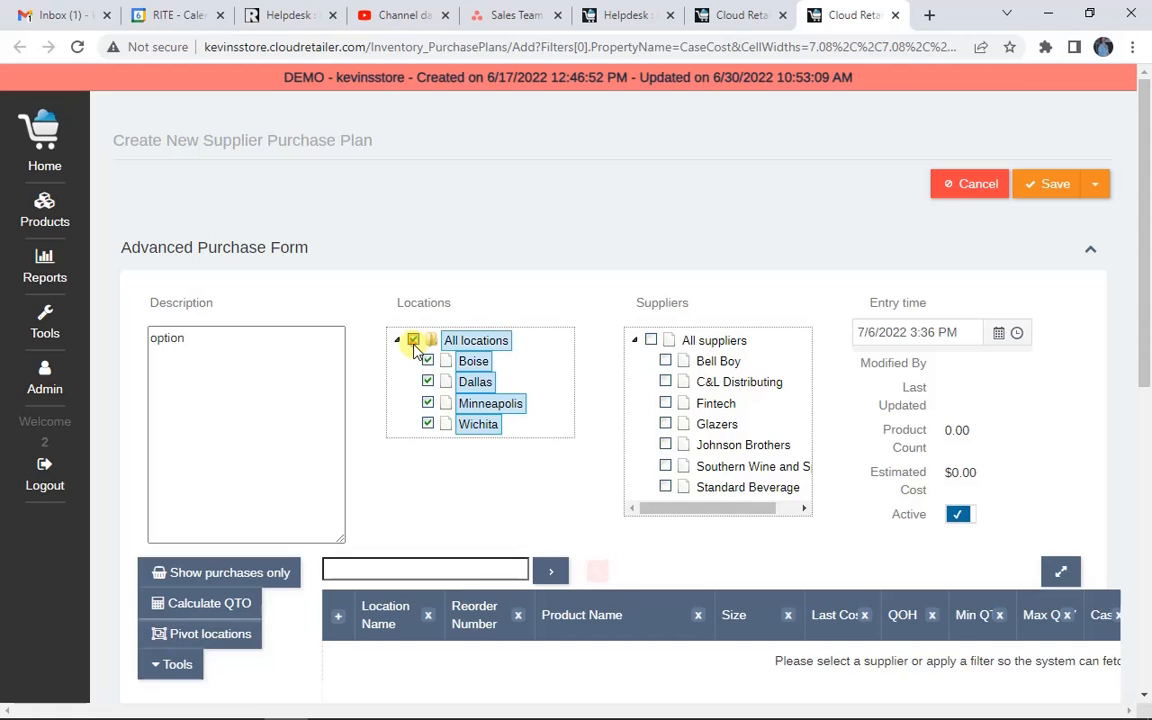
pyautogui.click(651, 341)
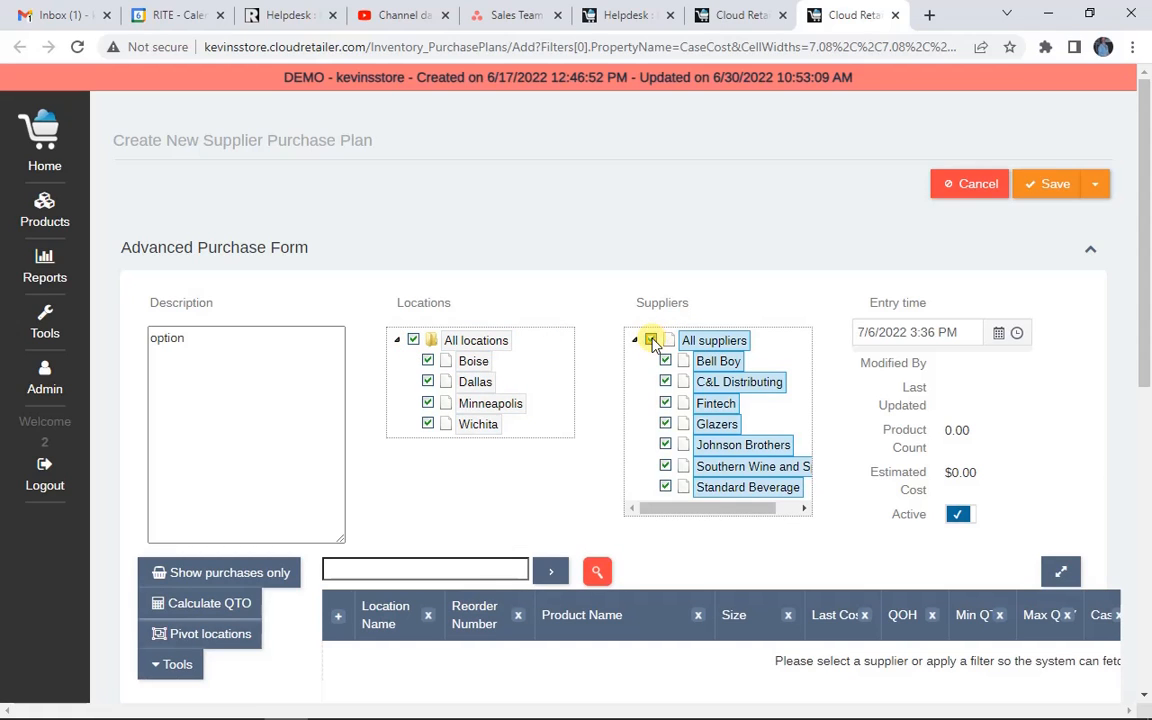
pyautogui.click(664, 361)
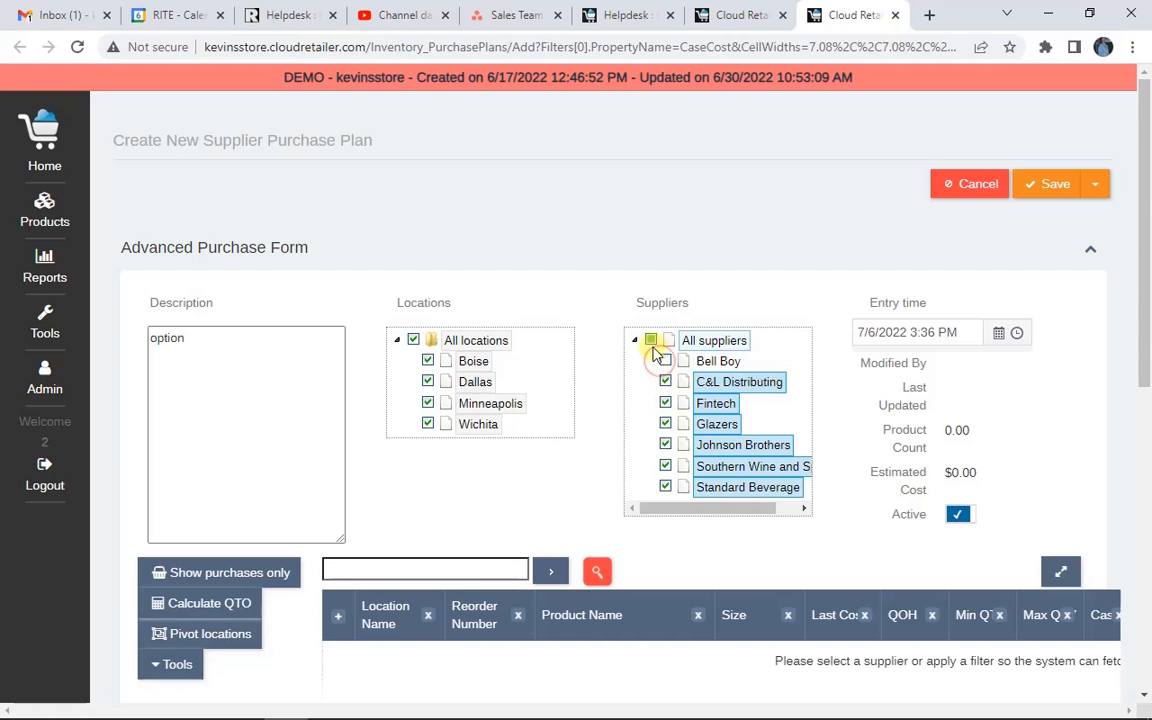
pyautogui.click(651, 341)
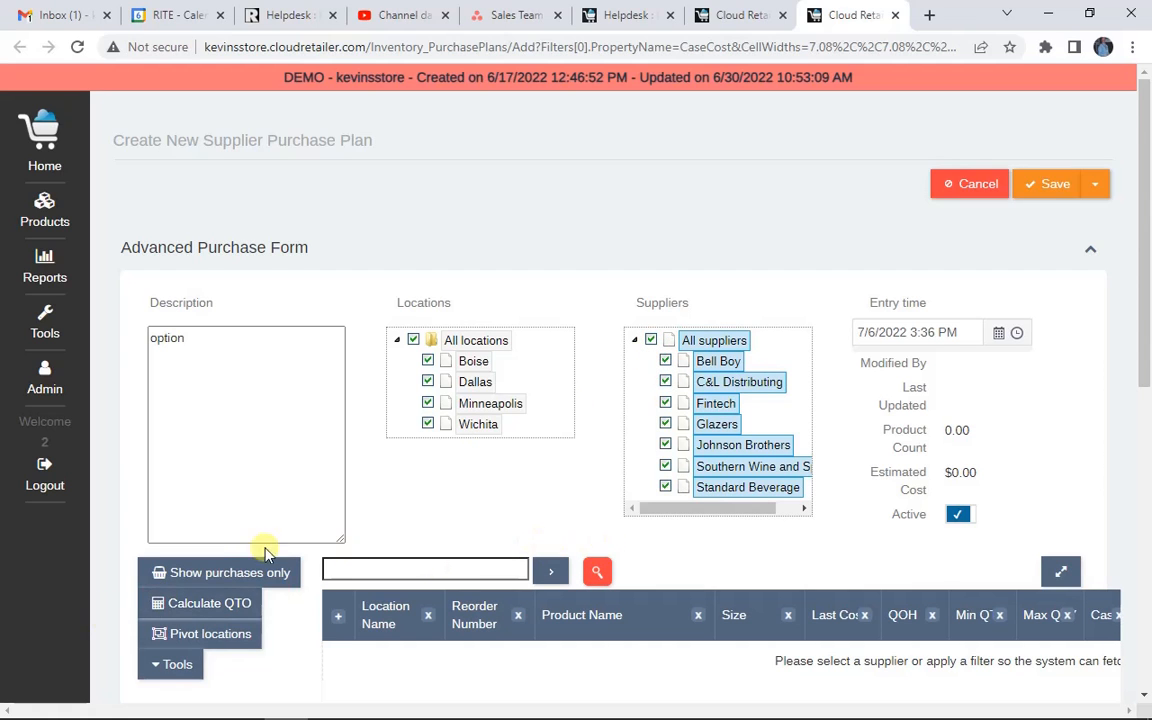
# - Show only purchases in the plan's product list and filter it to categories containing "beer"
pyautogui.click(205, 572)
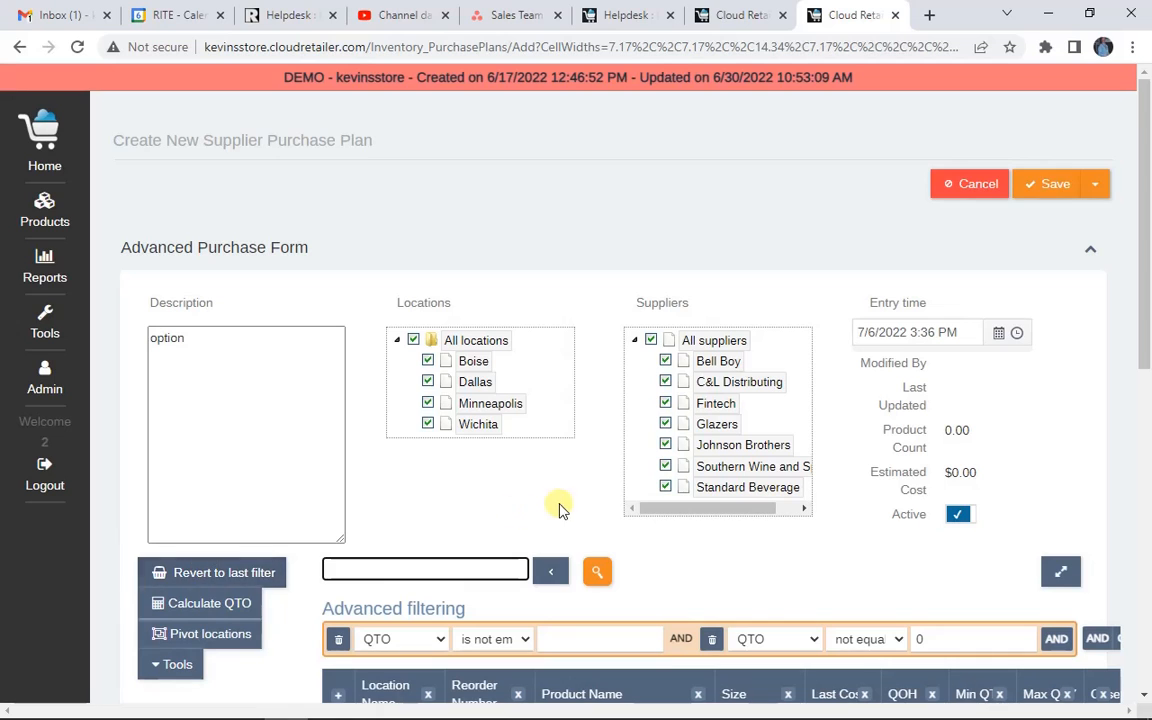
pyautogui.scroll(-3, 550, 500)
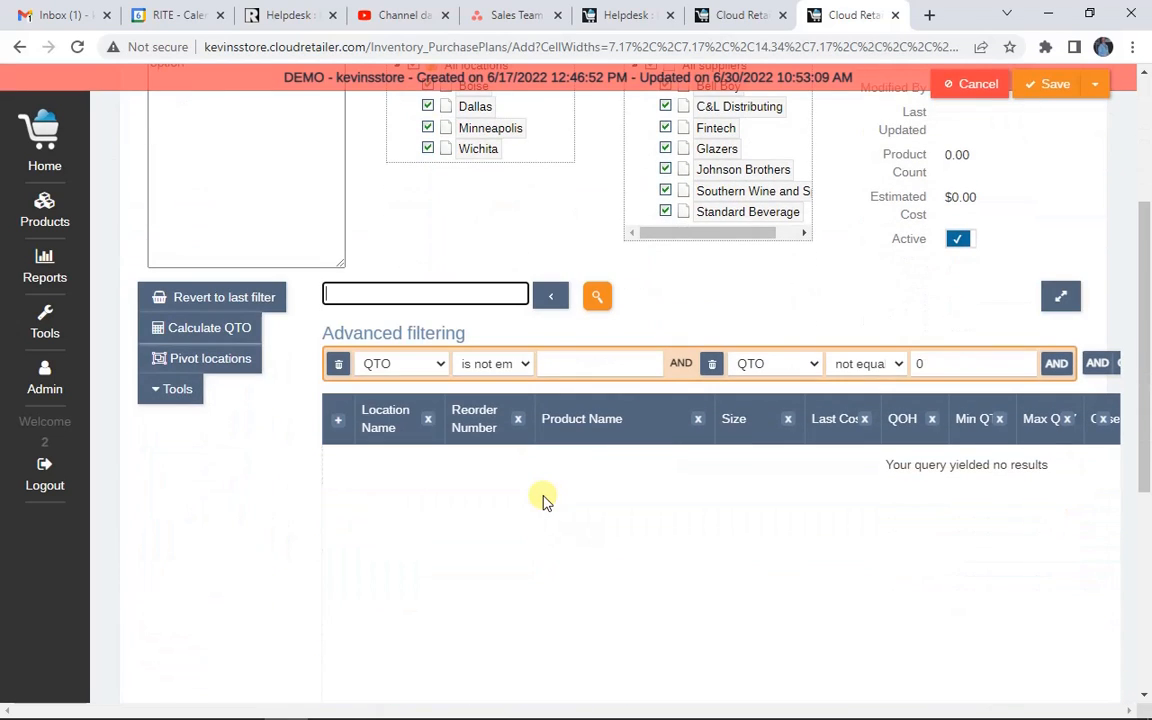
pyautogui.click(437, 364)
pyautogui.scroll(5, 445, 470)
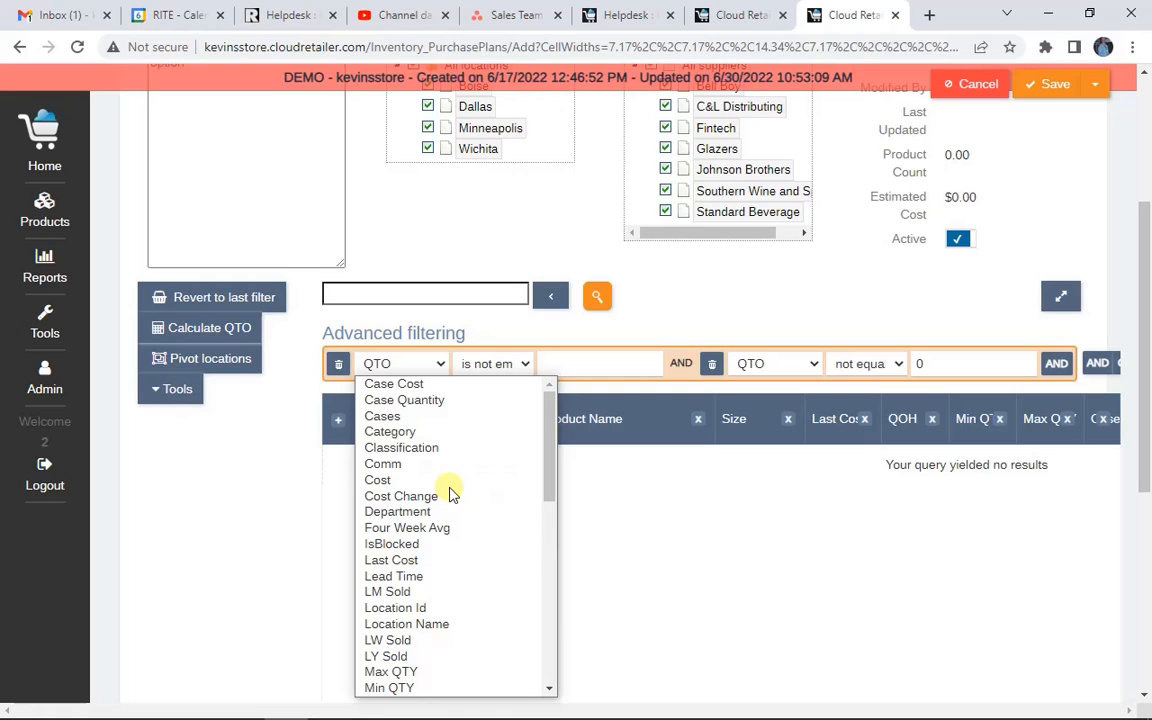
pyautogui.click(437, 432)
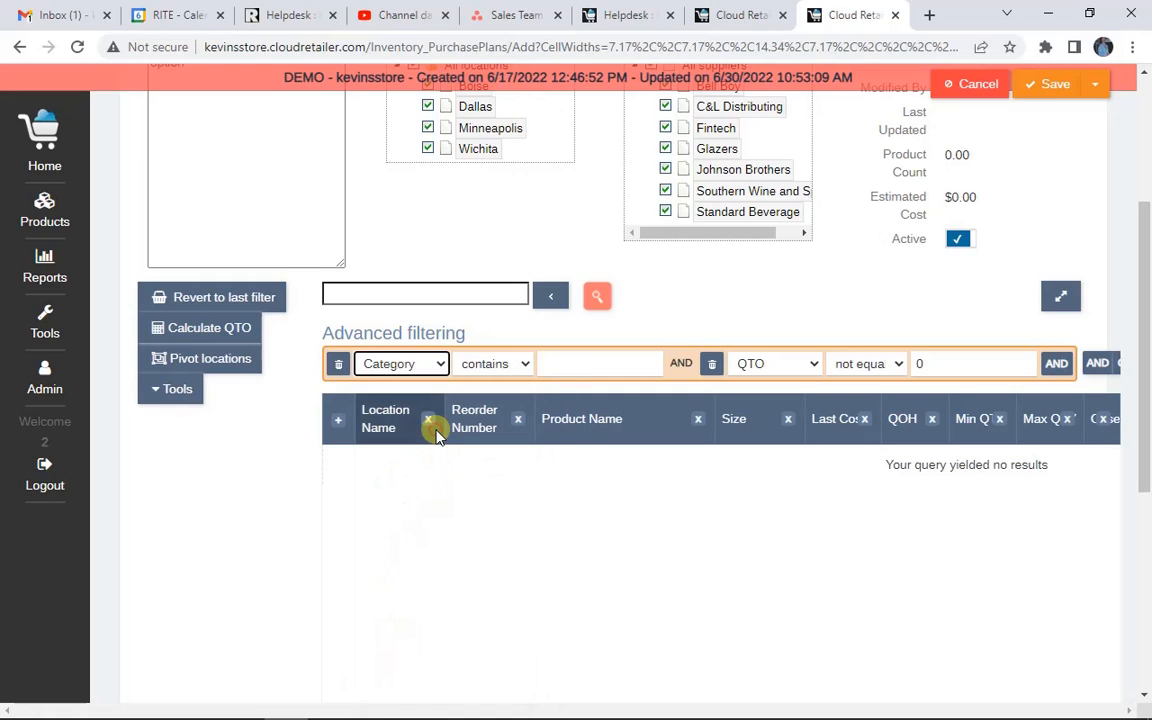
pyautogui.click(441, 366)
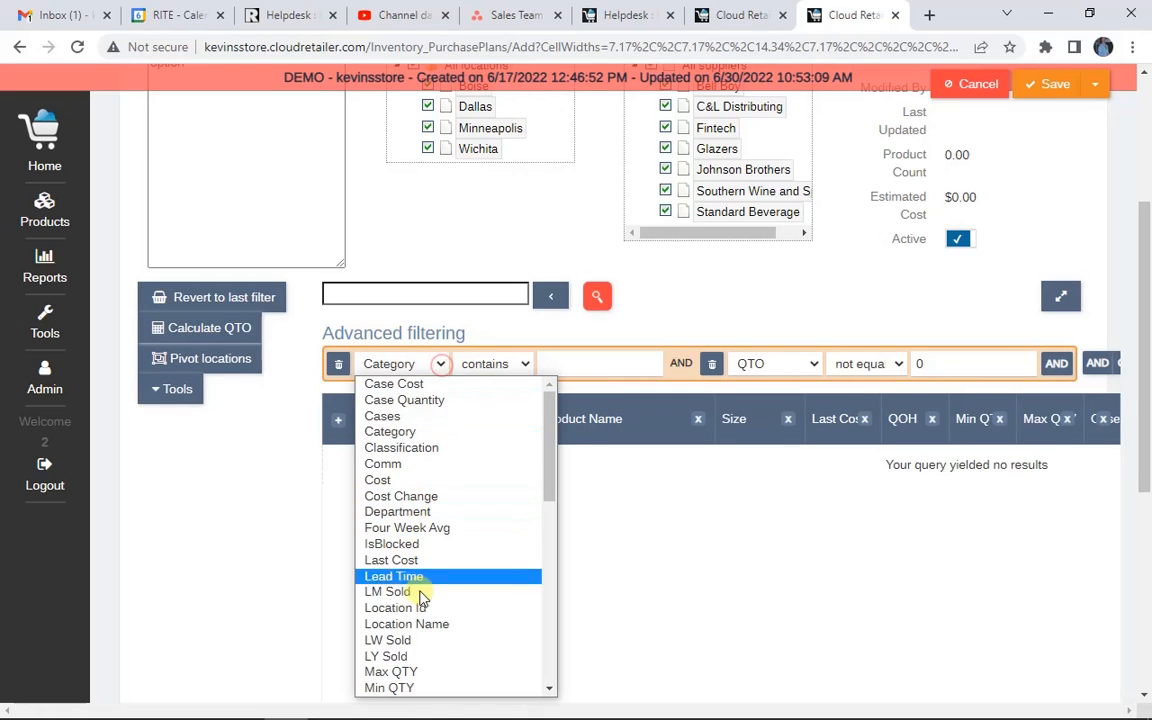
pyautogui.click(480, 432)
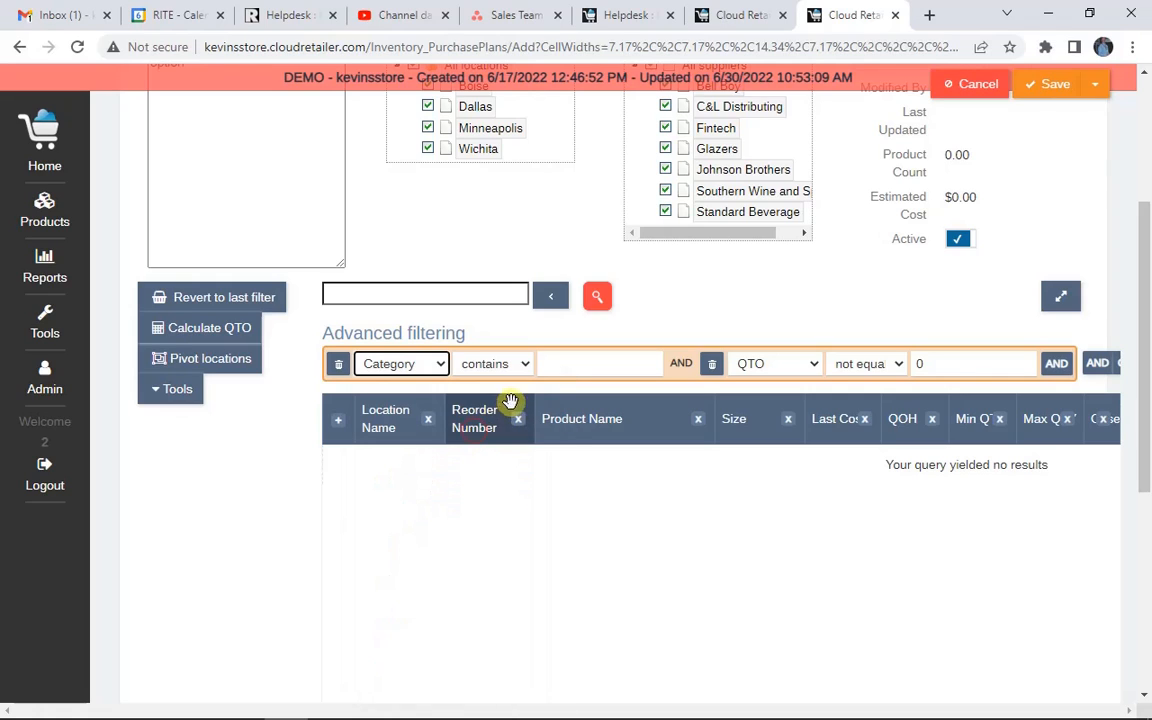
pyautogui.click(562, 368)
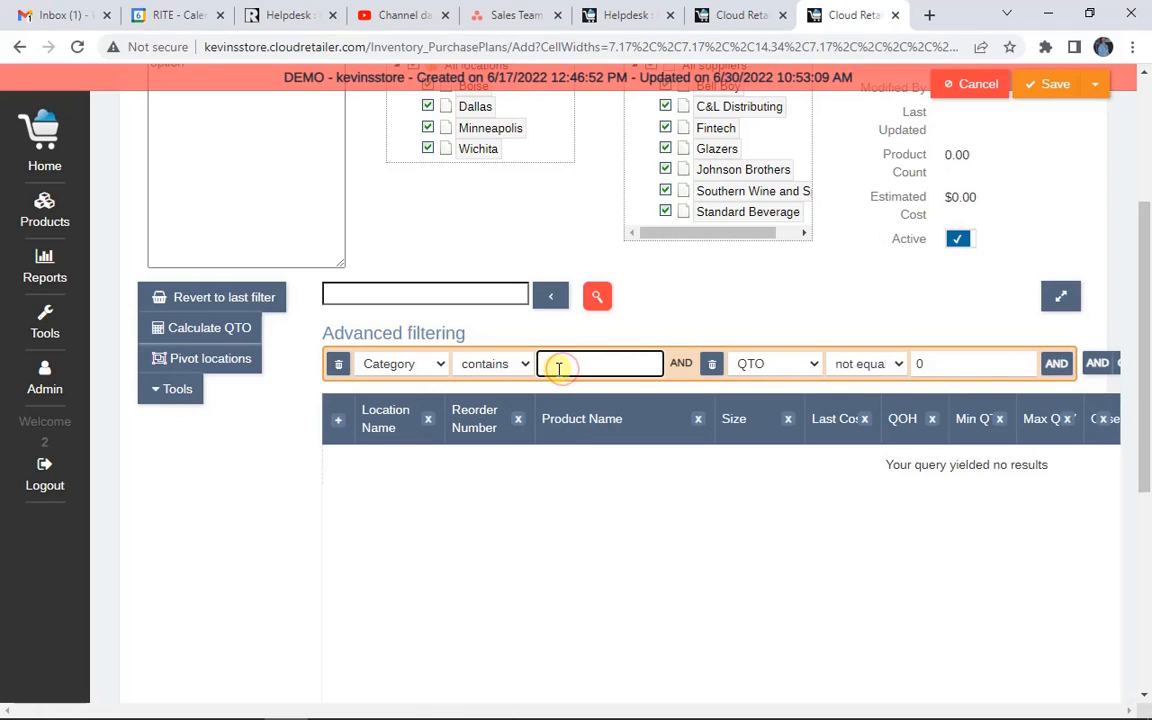
pyautogui.write('beer')
pyautogui.click(597, 297)
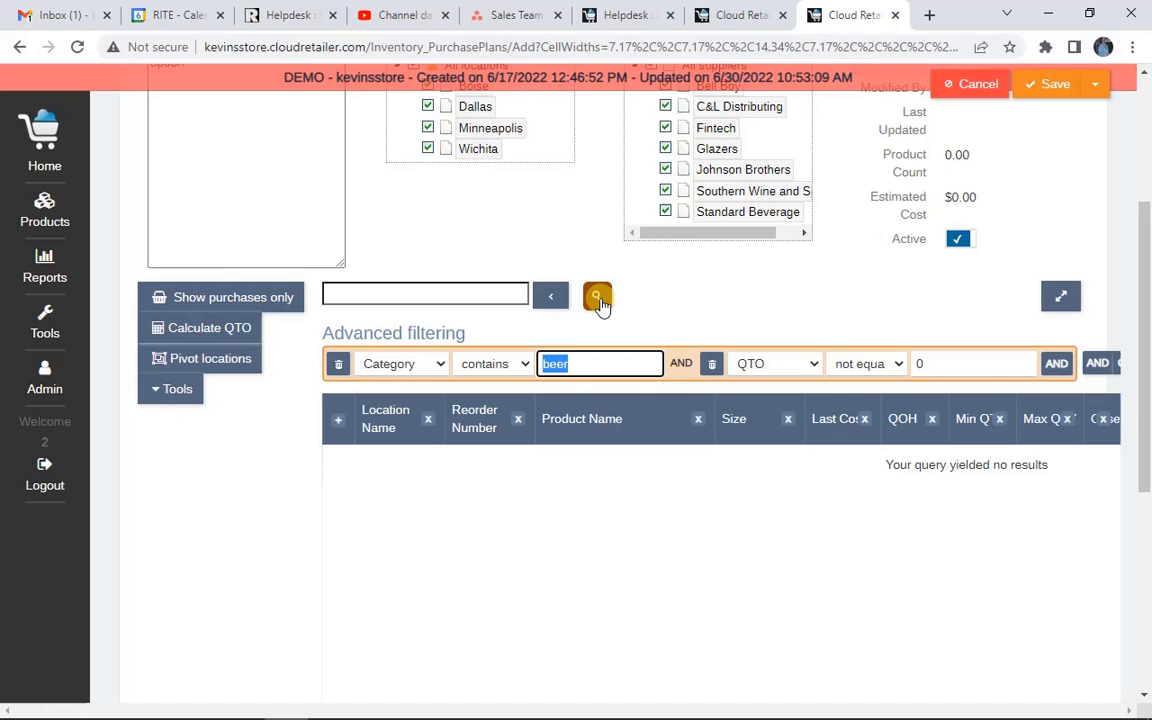
# - Return to the unfiltered product list and calculate QTO based on past sales from 6/6/2022 to 7/6/2022
pyautogui.click(226, 298)
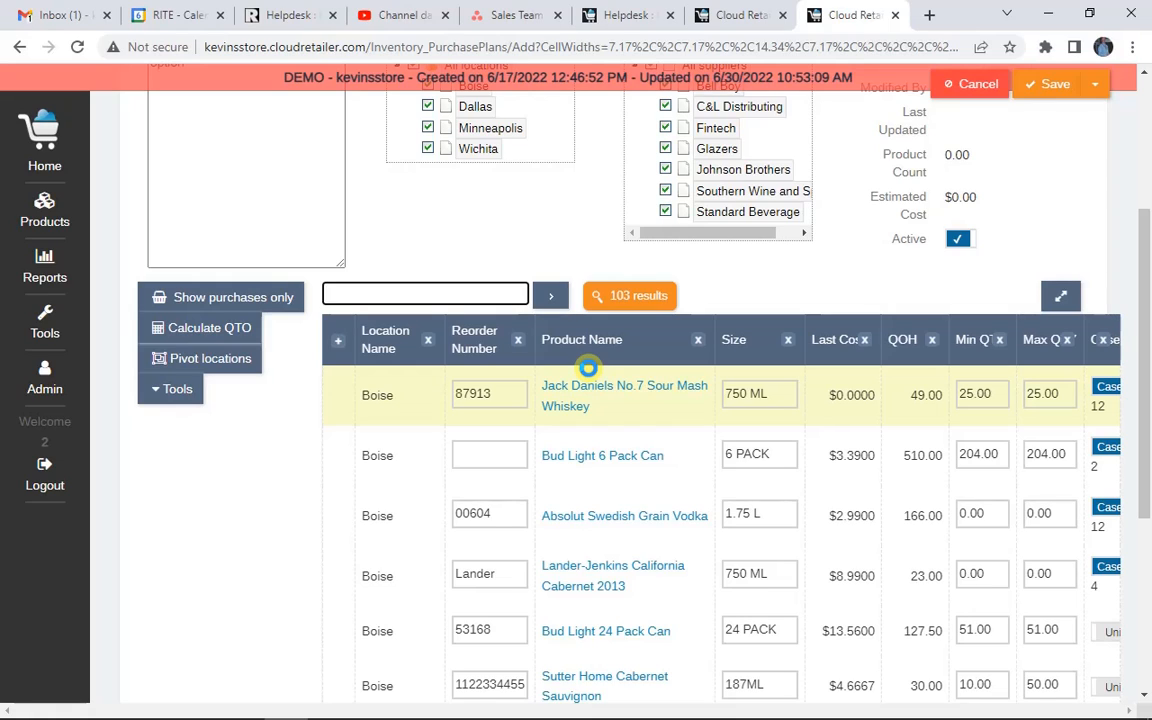
pyautogui.click(228, 338)
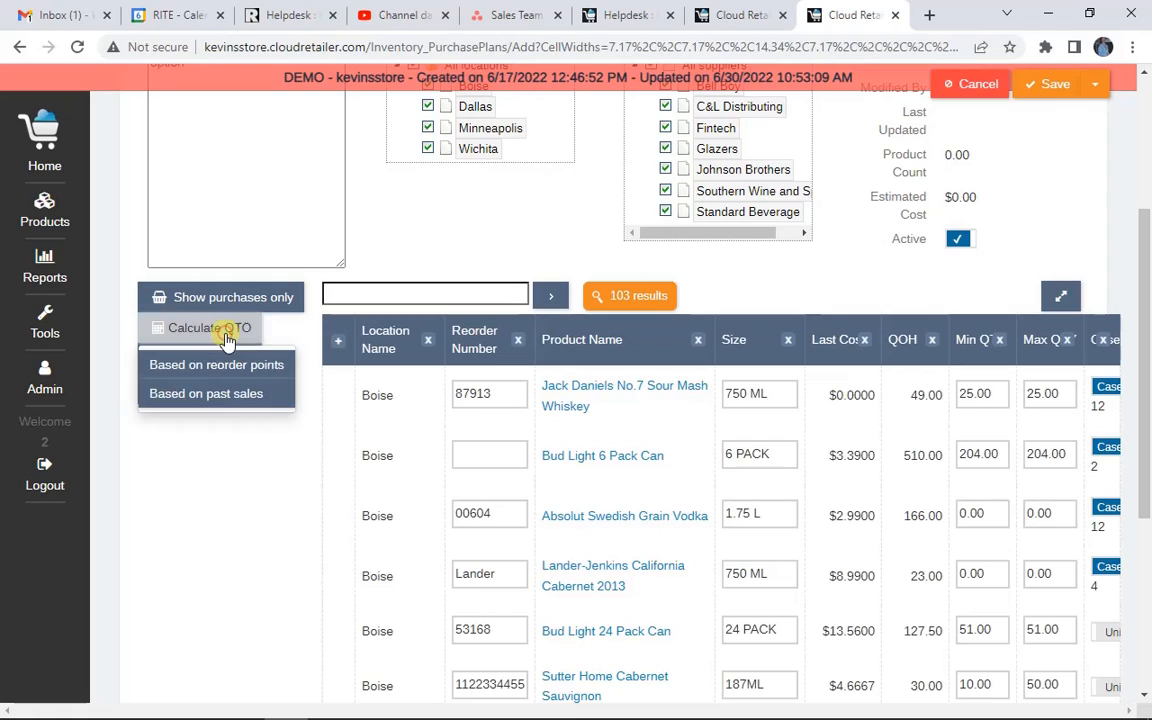
pyautogui.click(230, 395)
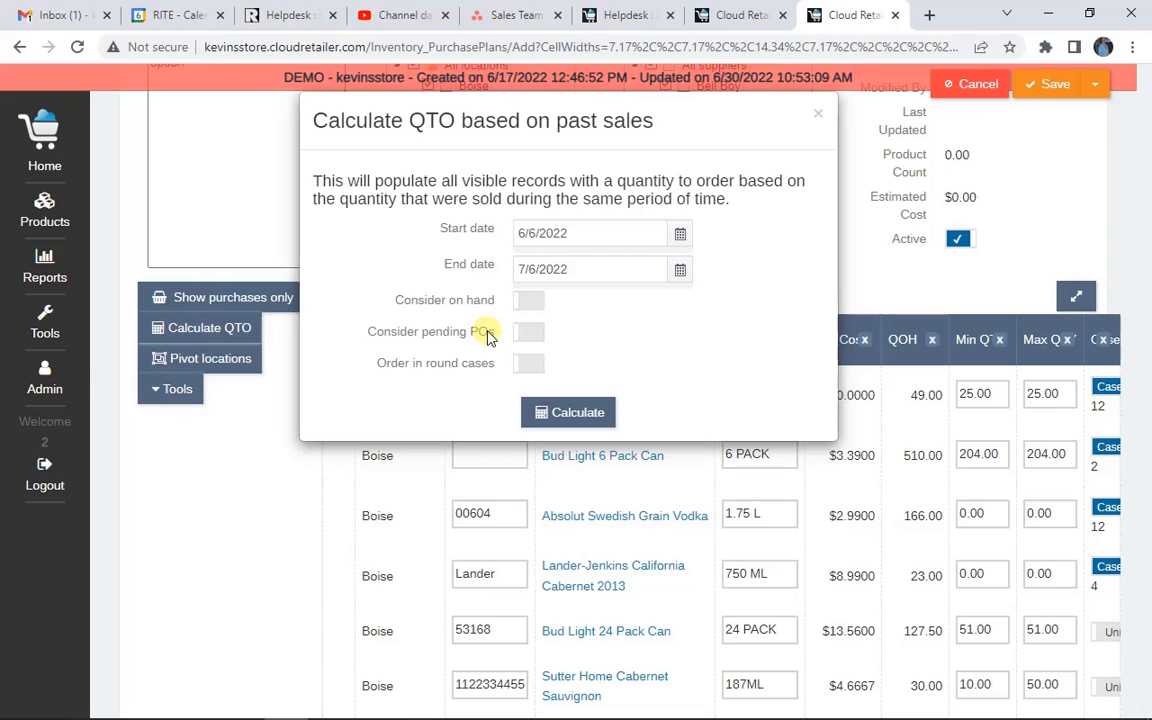
pyautogui.click(568, 412)
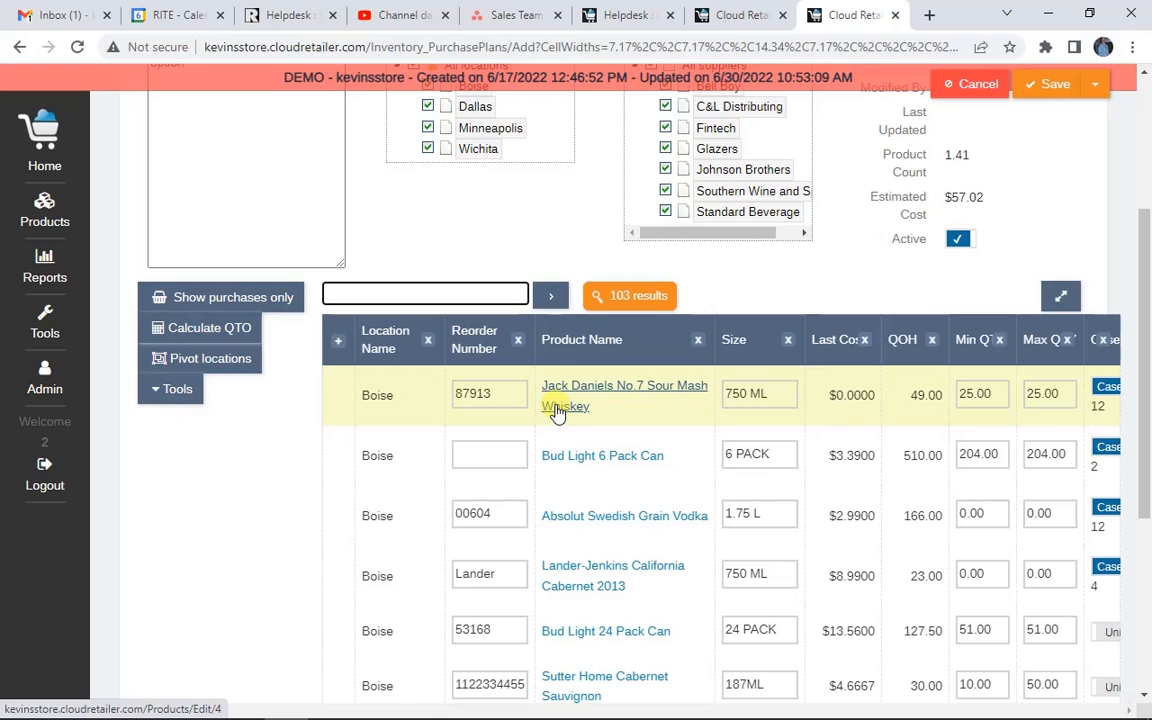
# - Review the plan's product list after the QTO calculation and save the supplier purchase plan
pyautogui.scroll(-1, 557, 413)
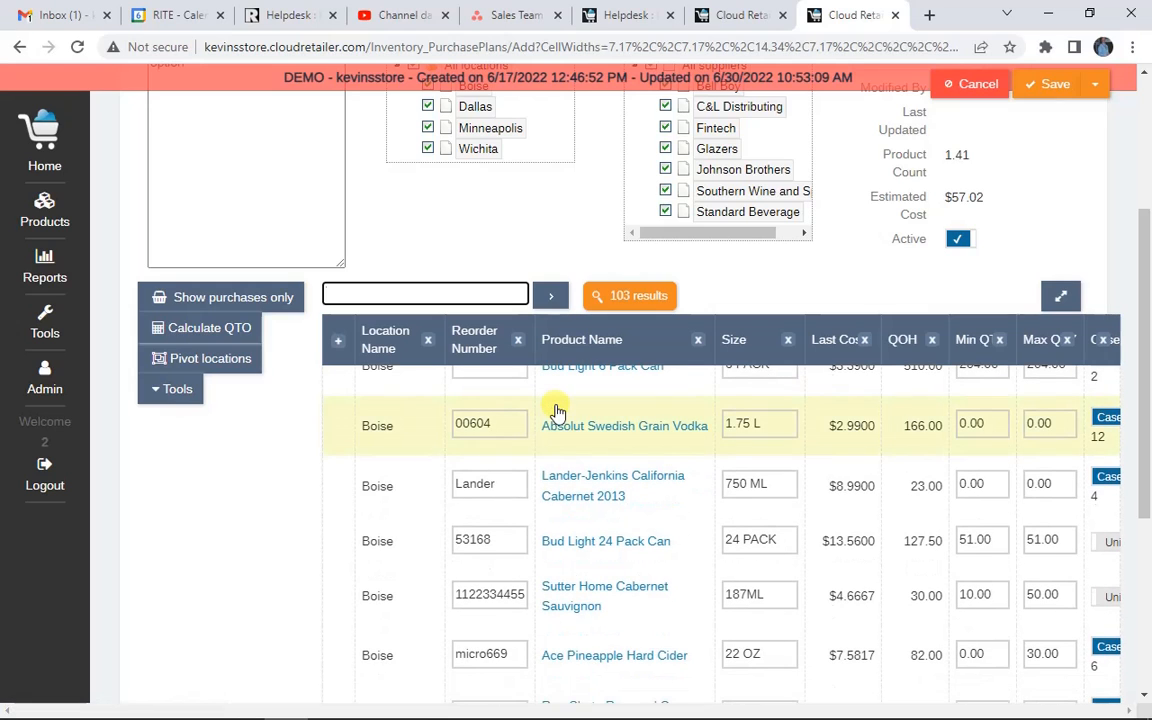
pyautogui.scroll(8, 557, 413)
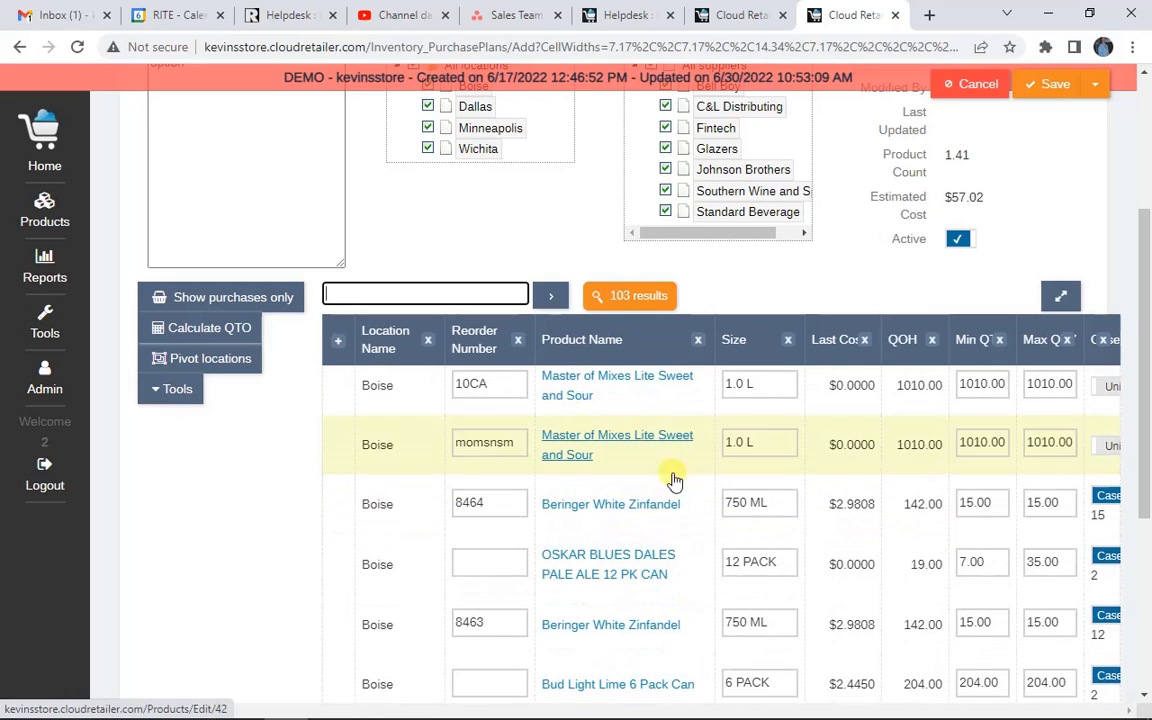
pyautogui.scroll(-9, 869, 591)
pyautogui.scroll(4, 869, 591)
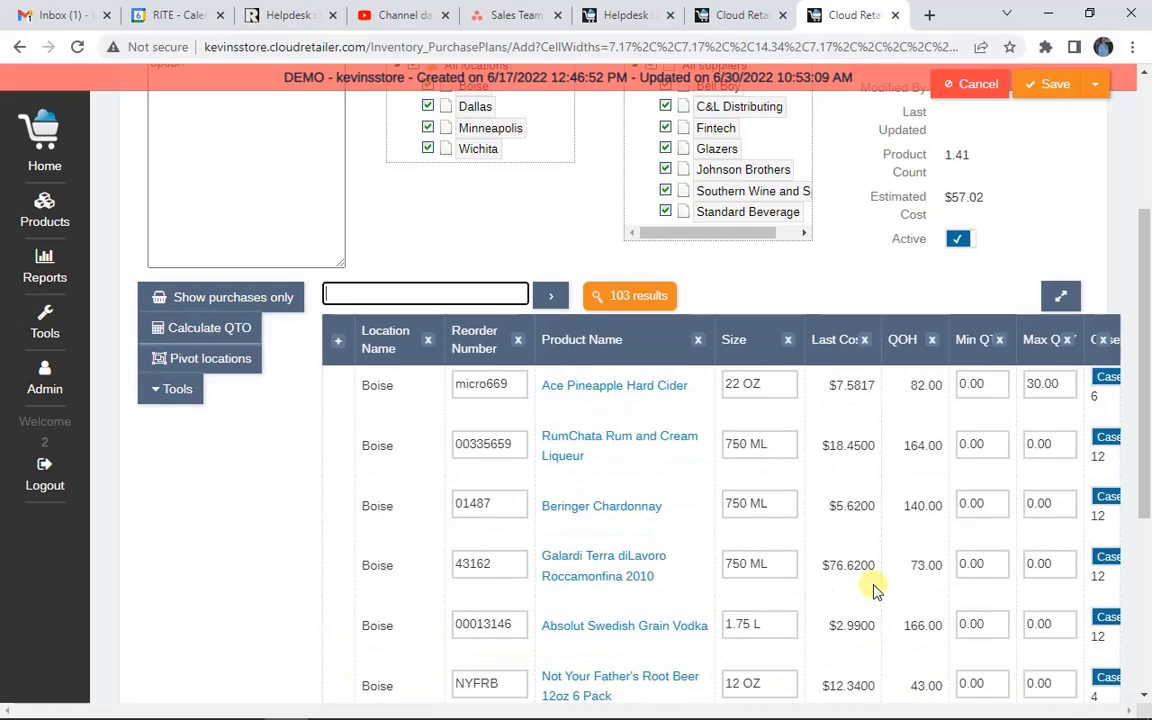
pyautogui.scroll(5, 873, 591)
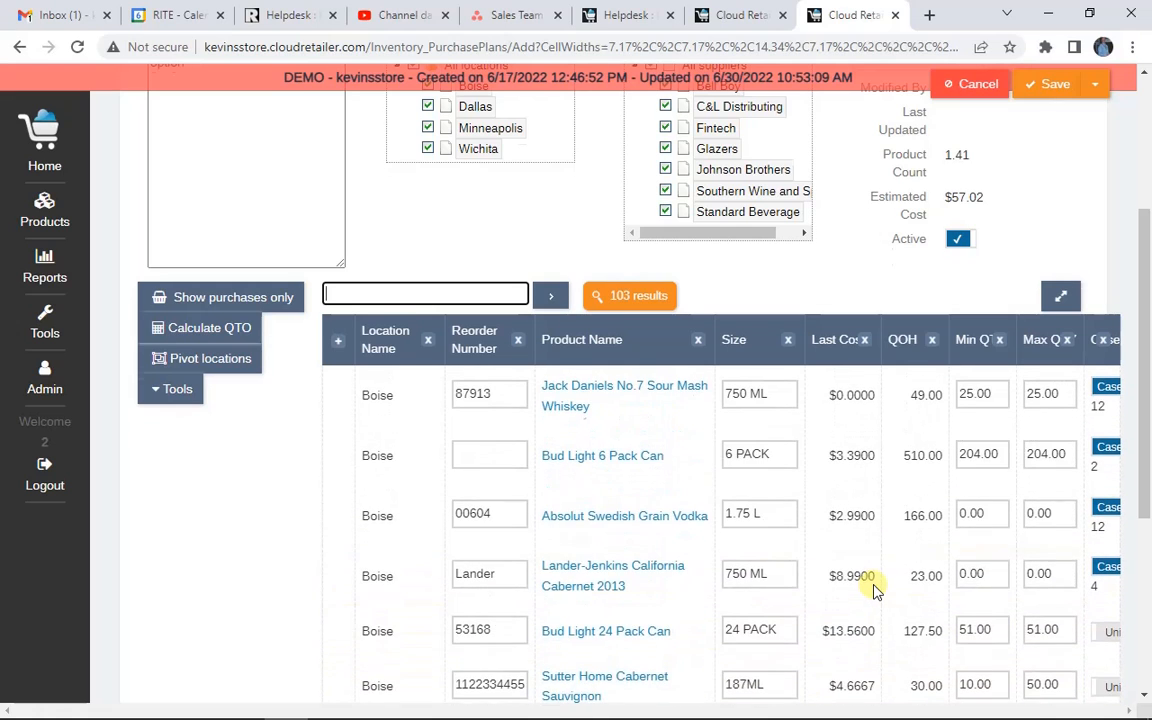
pyautogui.scroll(2, 873, 591)
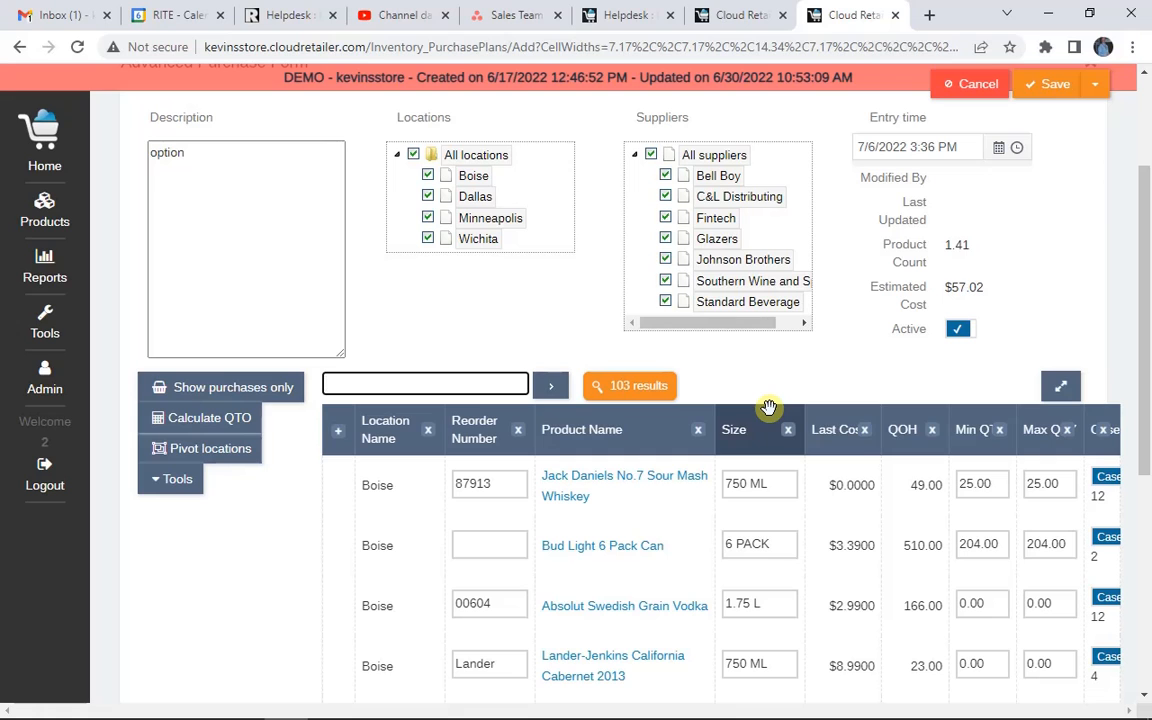
pyautogui.click(1051, 88)
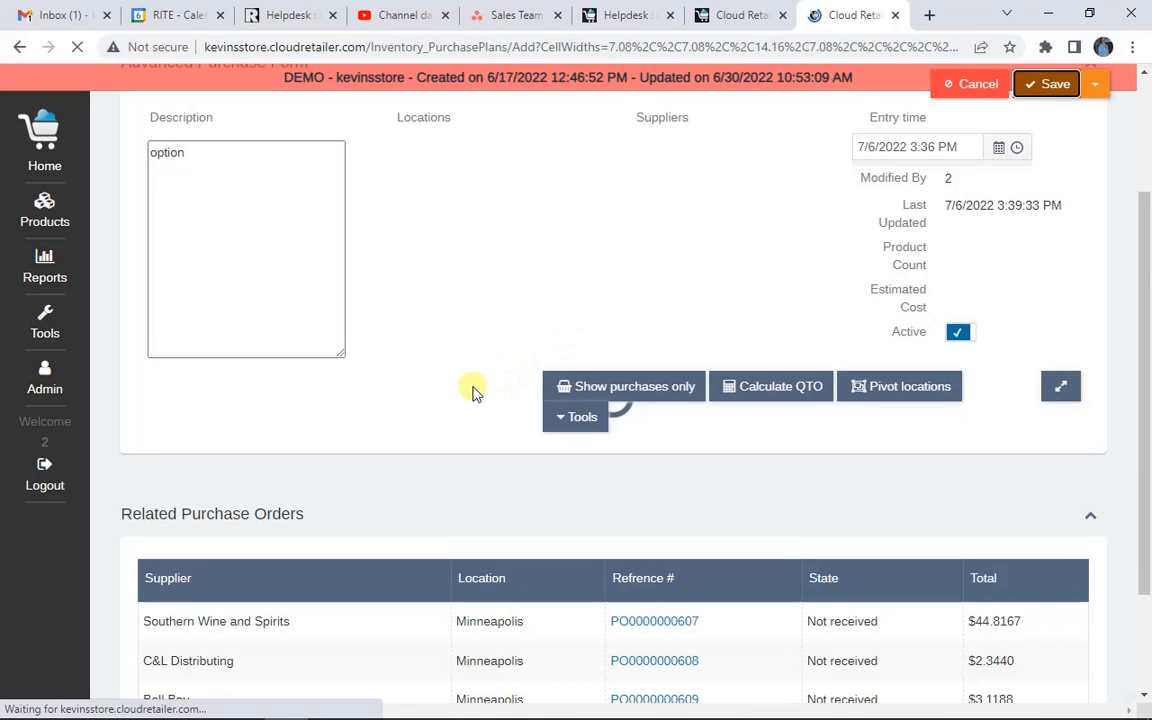
pyautogui.scroll(-2, 472, 390)
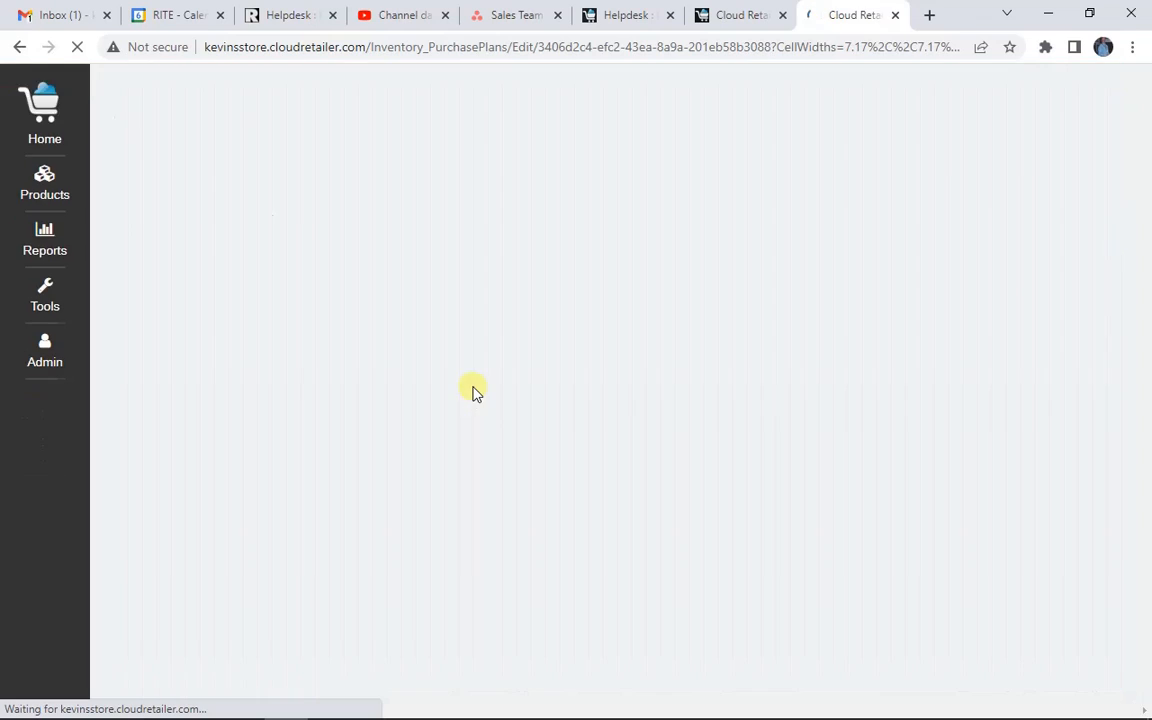
pyautogui.scroll(-2, 472, 390)
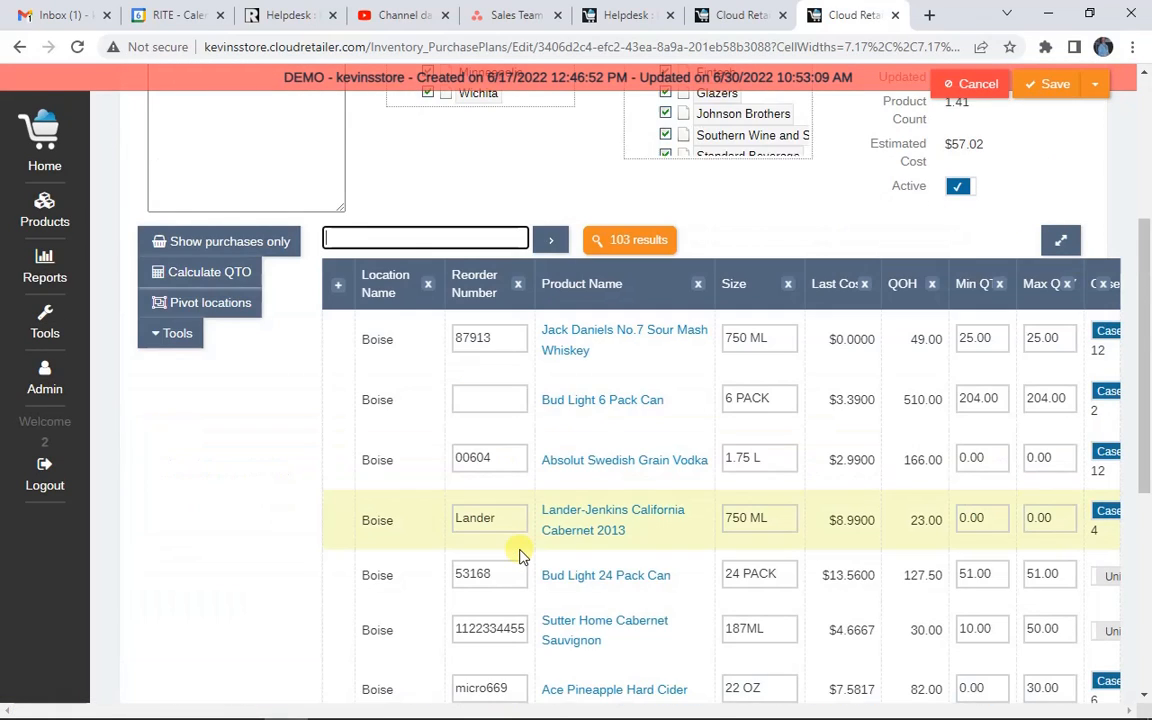
pyautogui.scroll(-5, 519, 555)
pyautogui.scroll(-1, 519, 555)
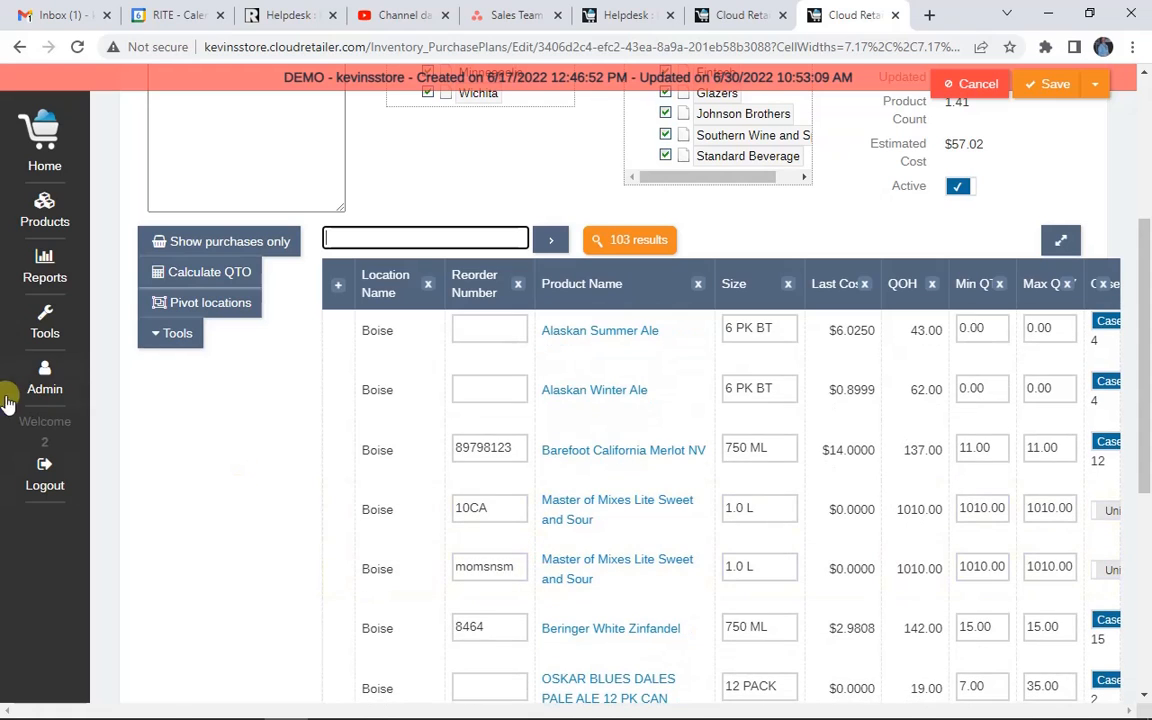
# - Open the Southern Wine and Spirits order from the purchase orders / store transfers list and examine its details and line items
pyautogui.click(44, 320)
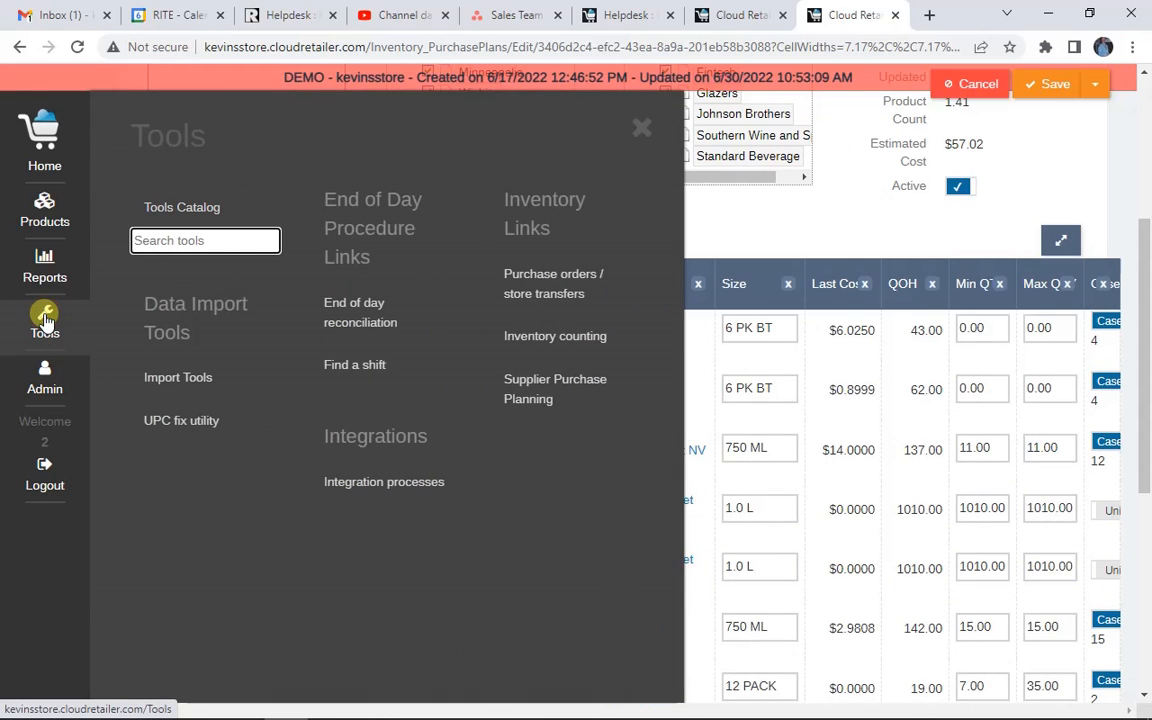
pyautogui.click(562, 292)
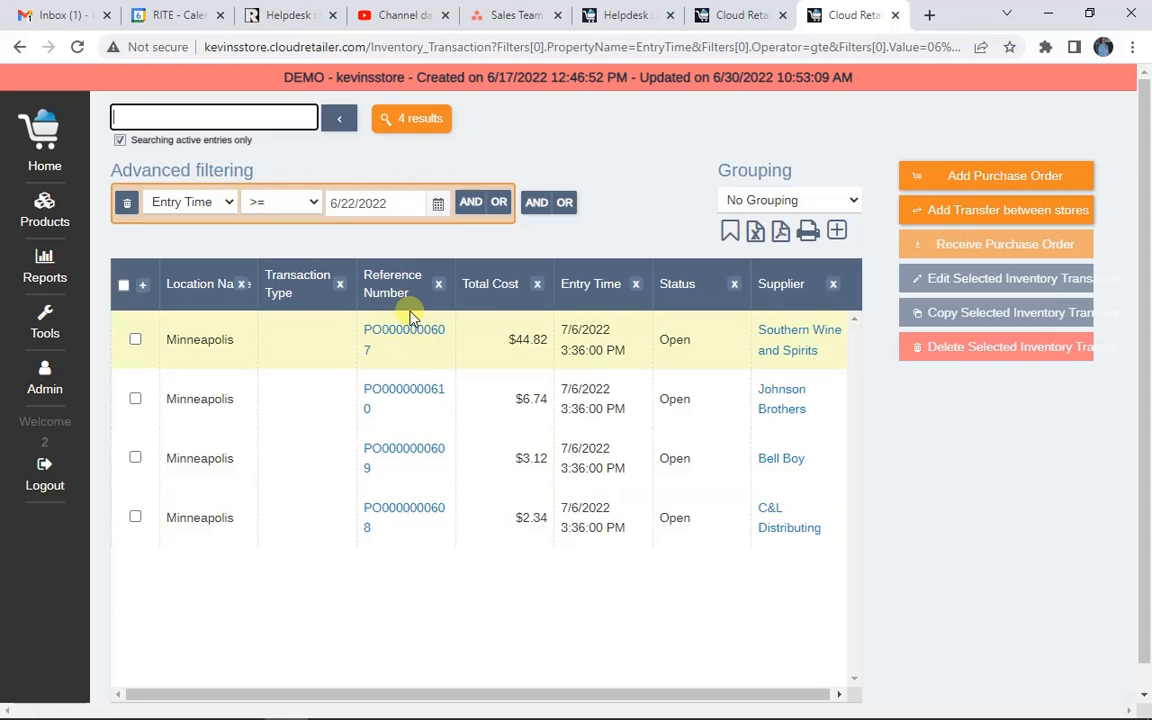
pyautogui.click(410, 334)
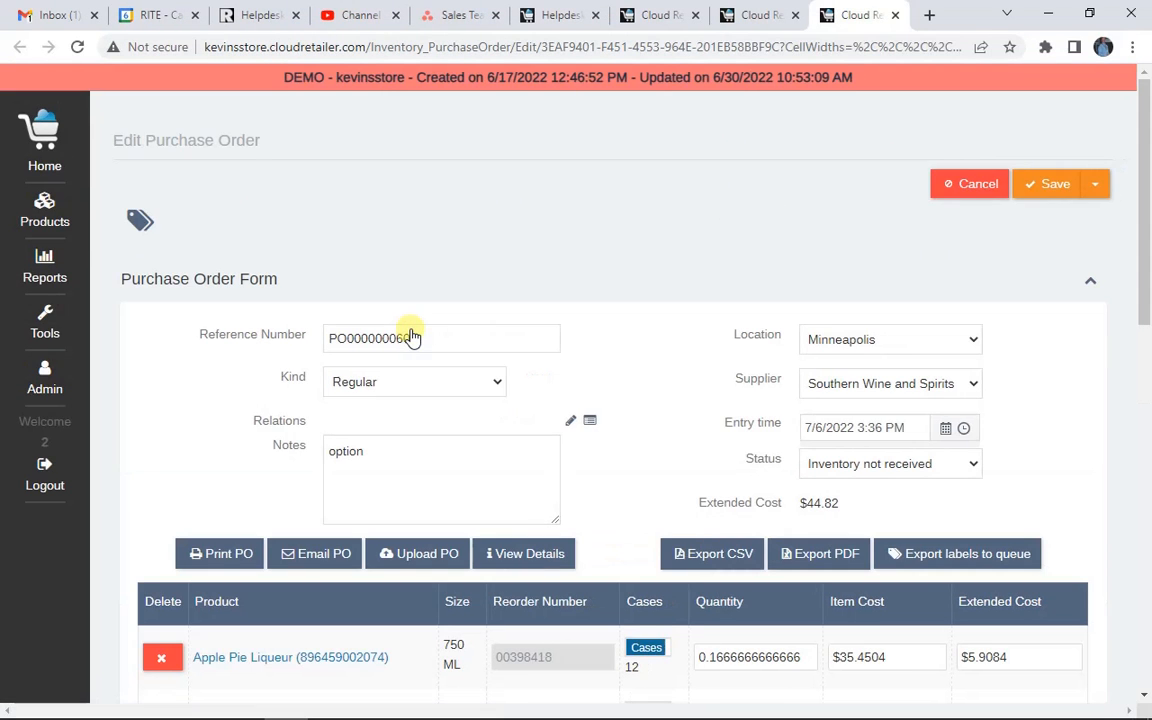
pyautogui.scroll(-3, 253, 350)
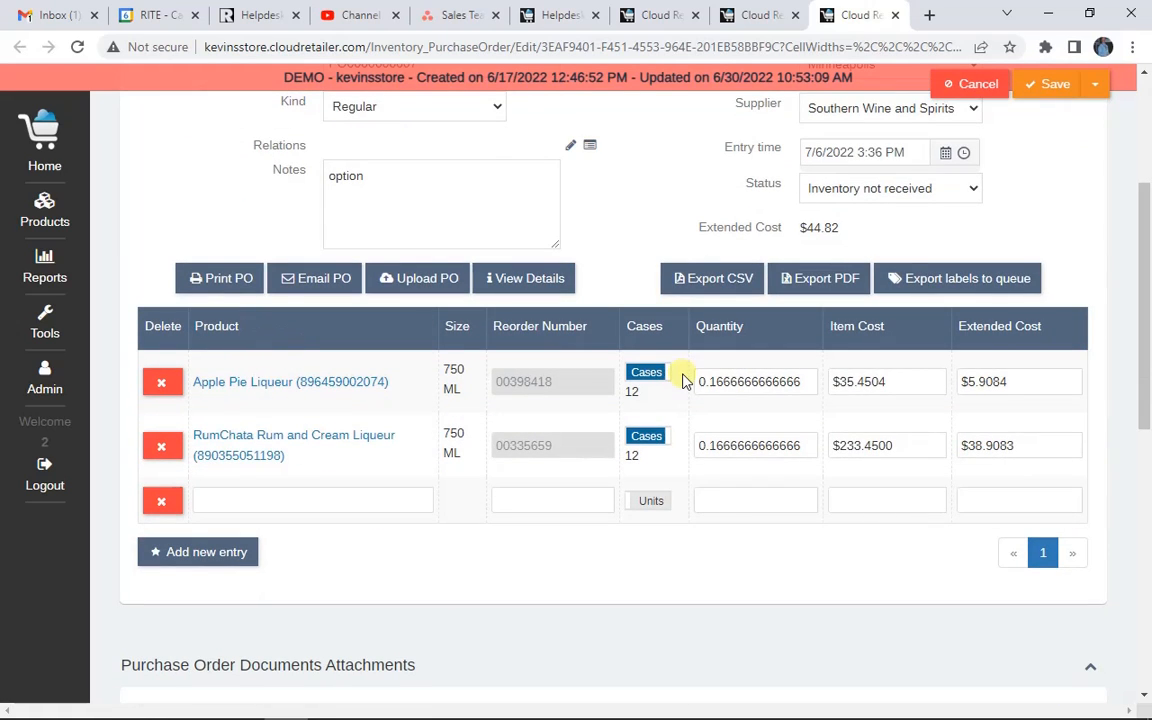
pyautogui.scroll(3, 566, 369)
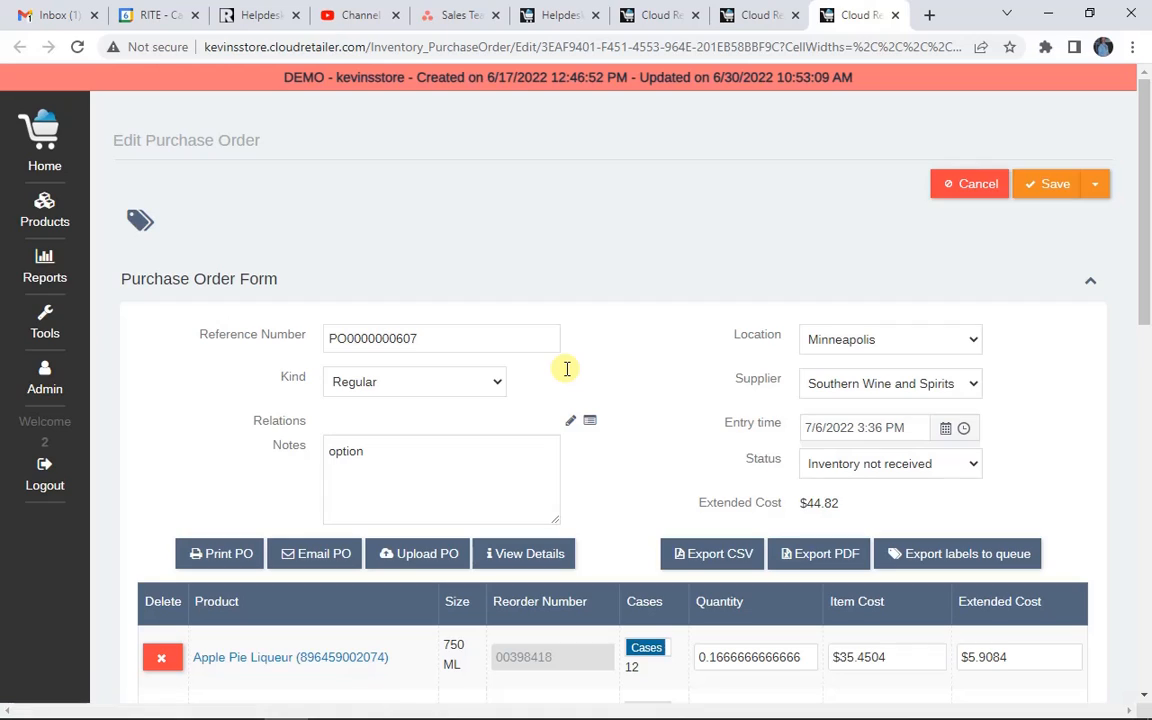